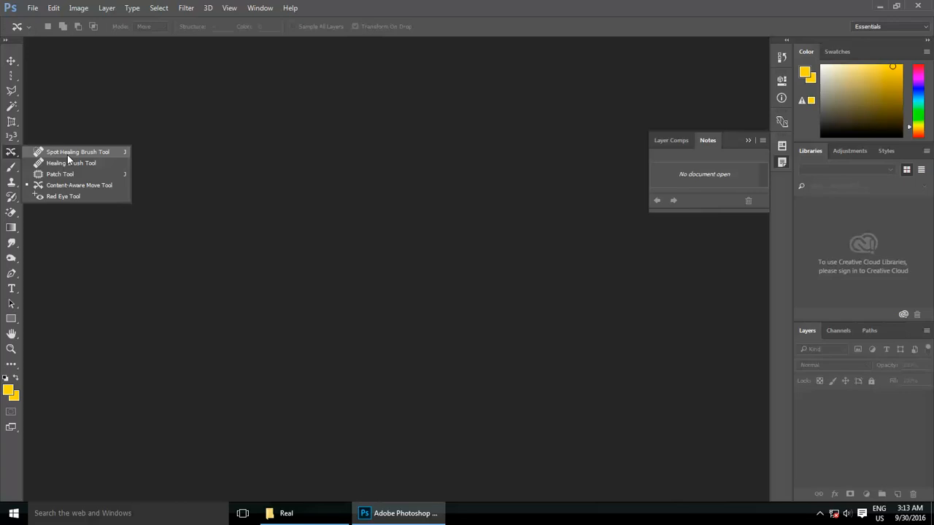
- Select the Spot Healing Brush and open Spot Healing Brush.jpg from the Chapter 06 - Retouching tools folder
click(68, 154)
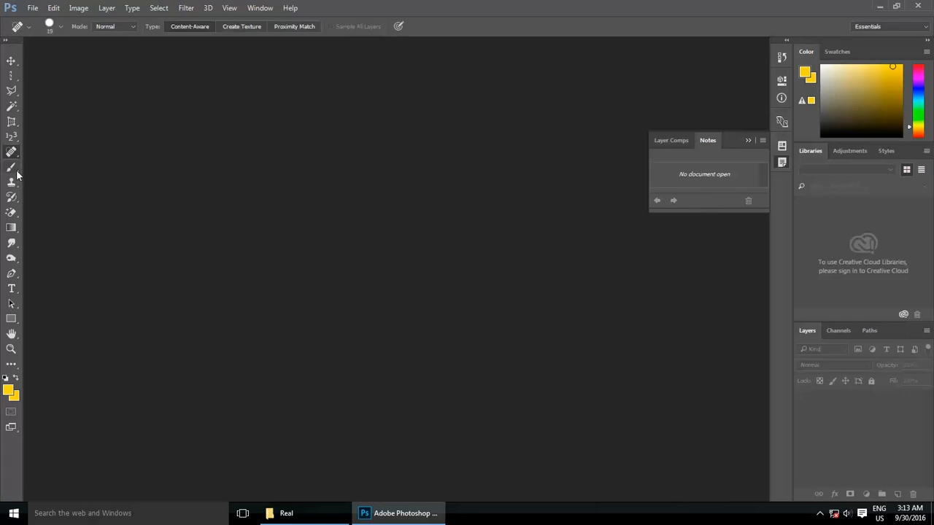
click(32, 8)
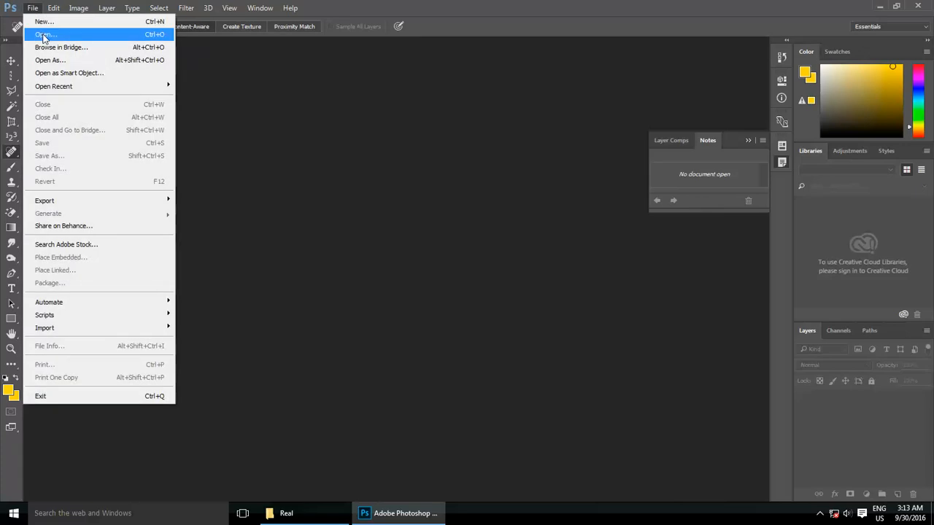
click(43, 35)
drag(256, 44, 344, 83)
click(304, 96)
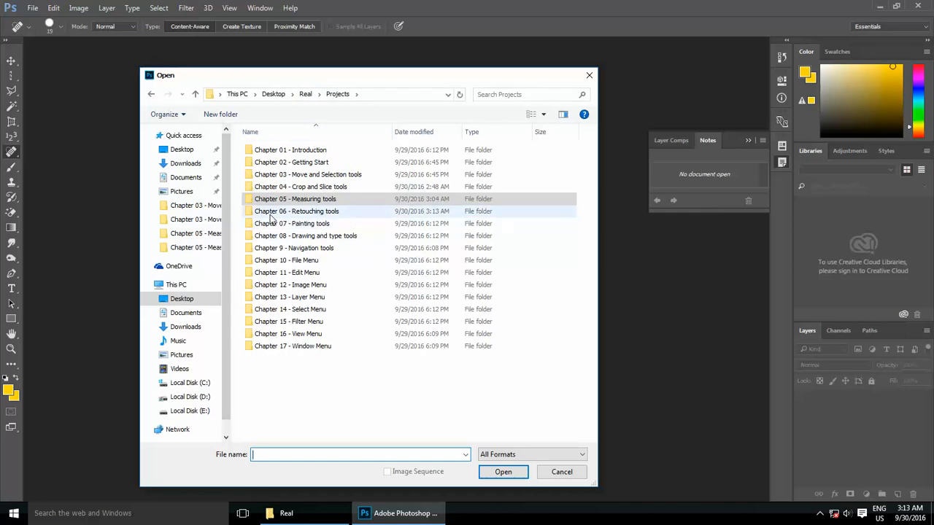
double_click(270, 213)
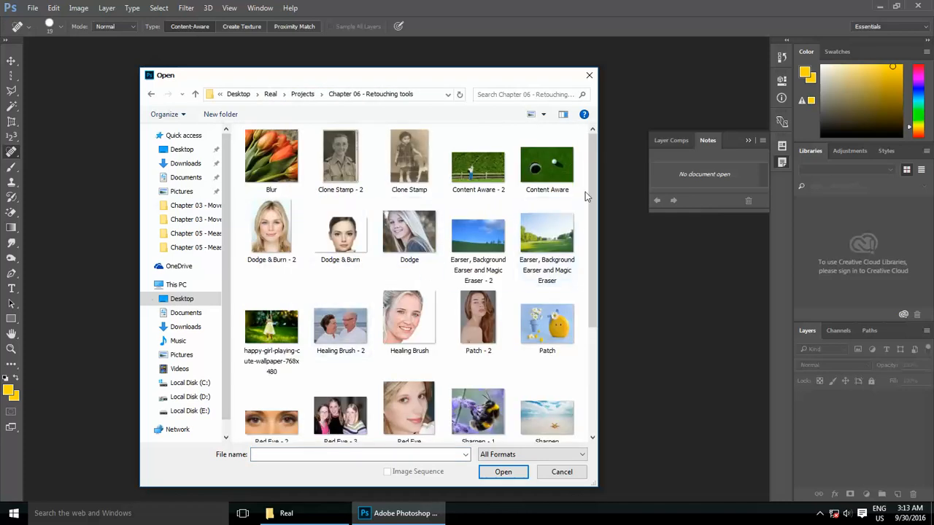
scroll(573, 216, down, 3)
scroll(449, 223, up, 3)
scroll(444, 312, down, 3)
double_click(417, 423)
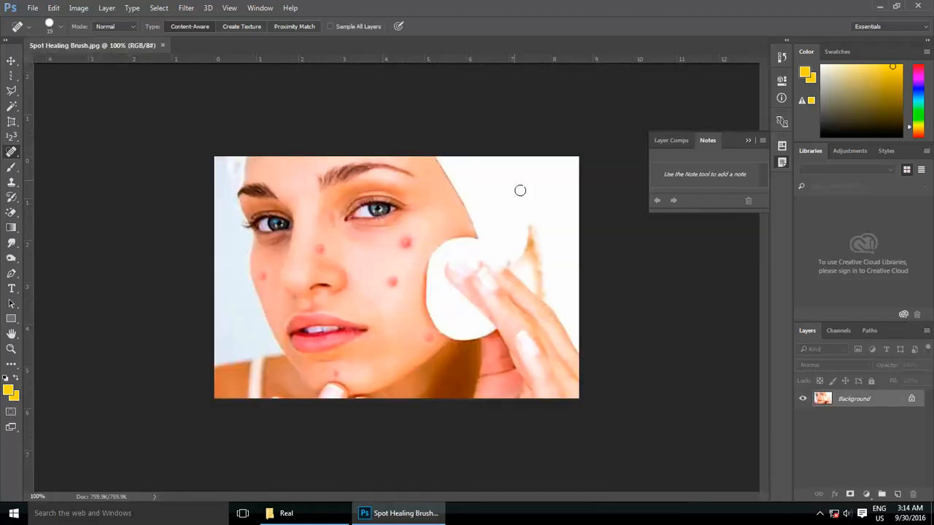
- Remove the red blemishes on the woman's cheeks, chin and nose with the Spot Healing Brush
scroll(408, 243, up, 3)
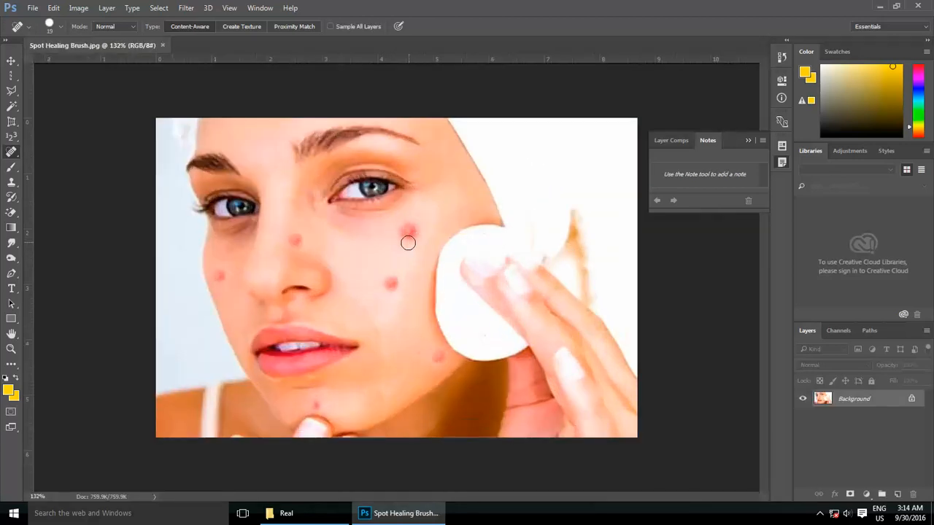
right_click(9, 154)
click(56, 155)
drag(407, 236, 407, 234)
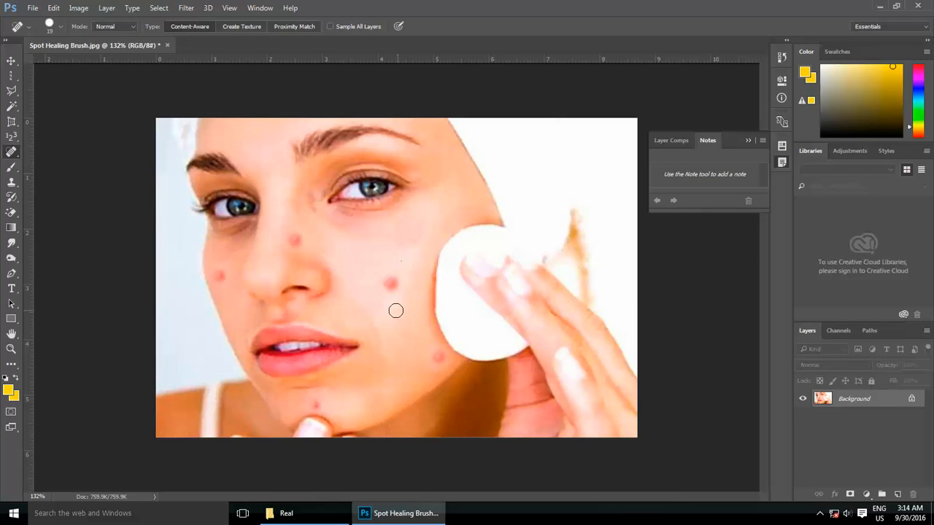
drag(395, 287, 391, 283)
drag(444, 363, 438, 358)
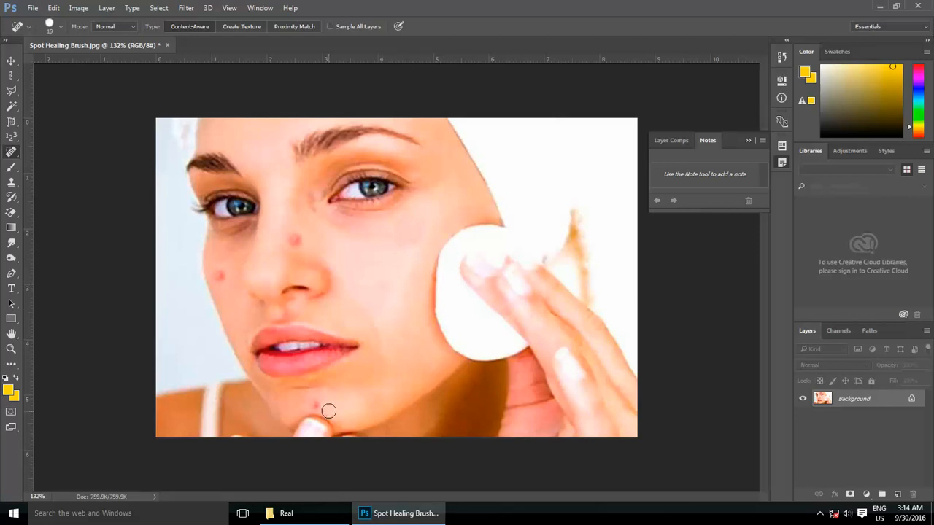
drag(326, 407, 319, 405)
drag(298, 241, 295, 239)
drag(218, 278, 221, 278)
mouse_move(425, 248)
mouse_down()
mouse_move(400, 223)
mouse_move(401, 234)
mouse_up()
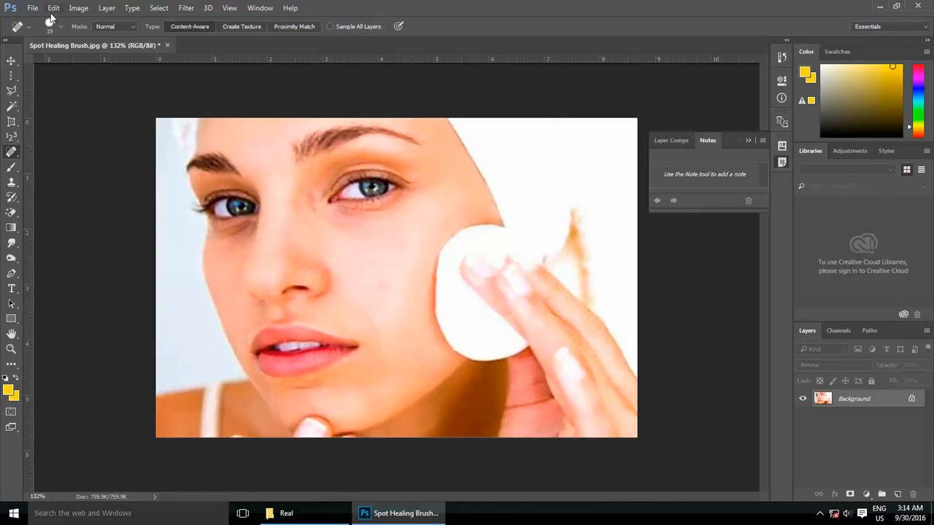
- Open Spot Healing Brush - 2.jpg from the Chapter 06 - Retouching tools folder
click(33, 7)
click(44, 34)
click(400, 309)
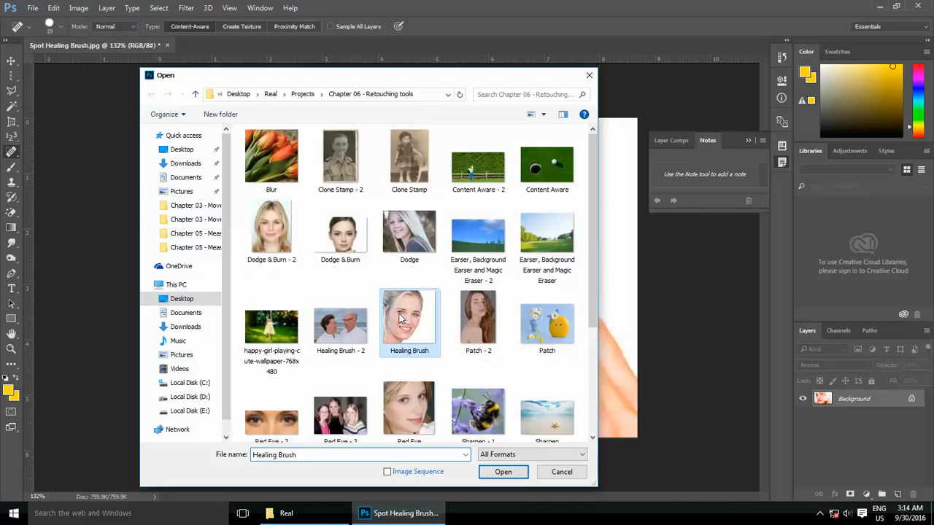
scroll(400, 309, down, 2)
double_click(337, 387)
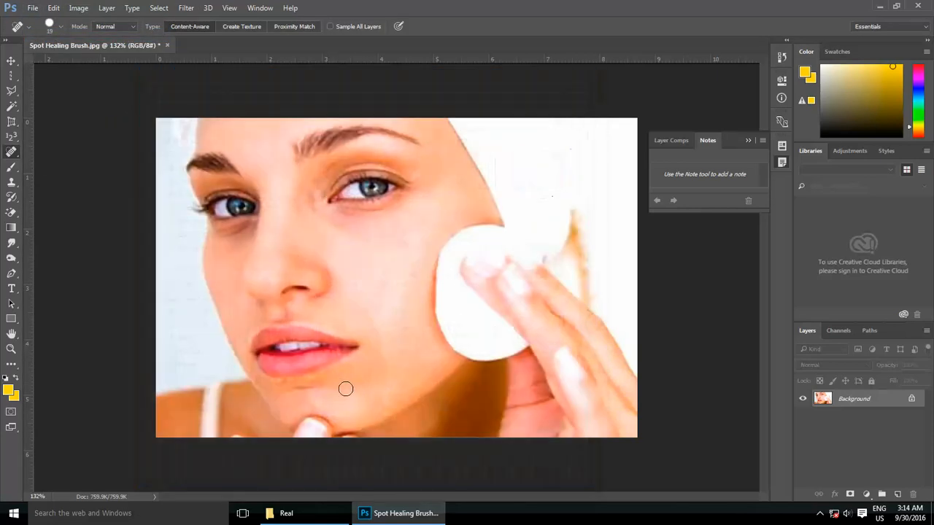
scroll(401, 205, up, 3)
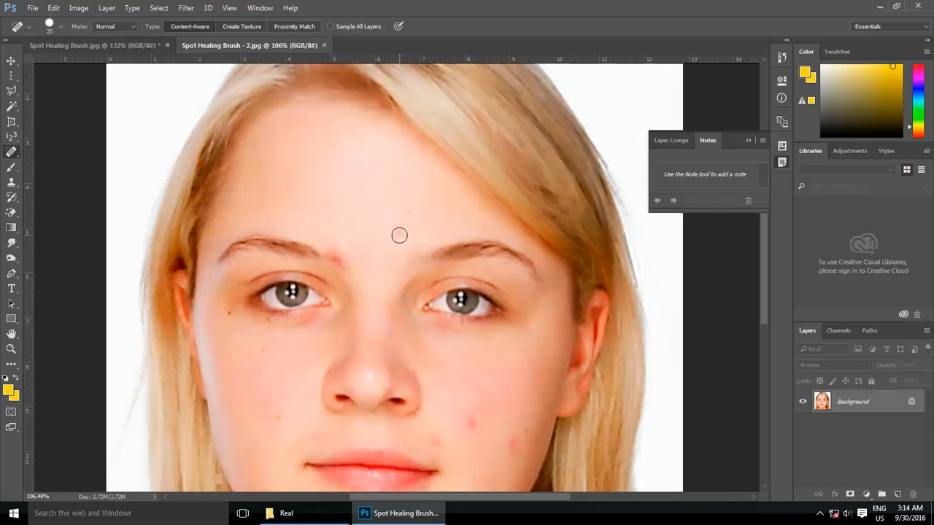
- Enlarge the healing brush far beyond the size of the blemishes and shrink it back to 25 px
key(bracketright)
key(bracketright)
key(bracketright)
key(bracketright)
key(bracketright)
key(bracketright)
key(bracketright)
key(bracketright)
key(bracketright)
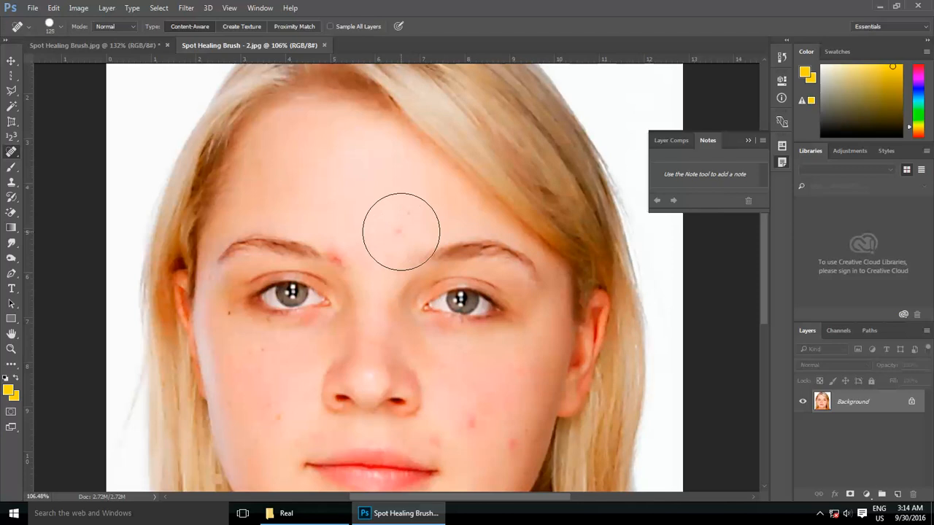
key(bracketright)
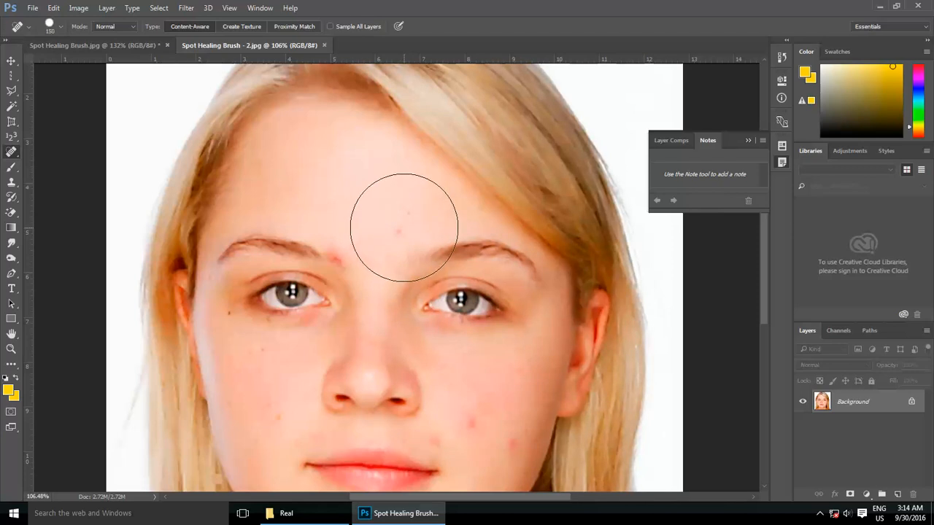
key(bracketleft)
key(bracketleft)
key(bracketleft)
key(bracketleft)
key(bracketleft)
key(bracketleft)
key(bracketleft)
key(bracketleft)
key(bracketleft)
key(bracketleft)
key(bracketleft)
key(bracketleft)
key(bracketleft)
- Heal the blemishes on the forehead, beside the eyebrow and on the cheek at the image's right with the Spot Healing Brush
click(400, 230)
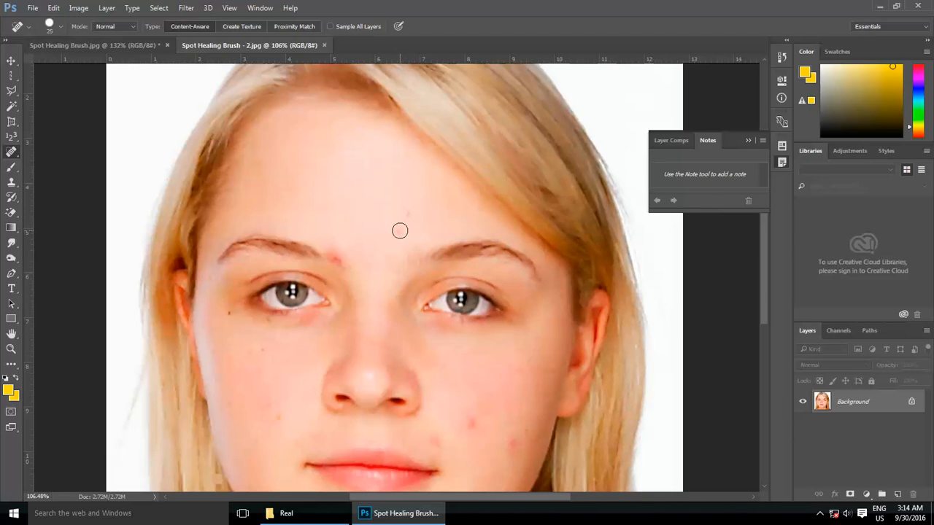
scroll(390, 231, up, 4)
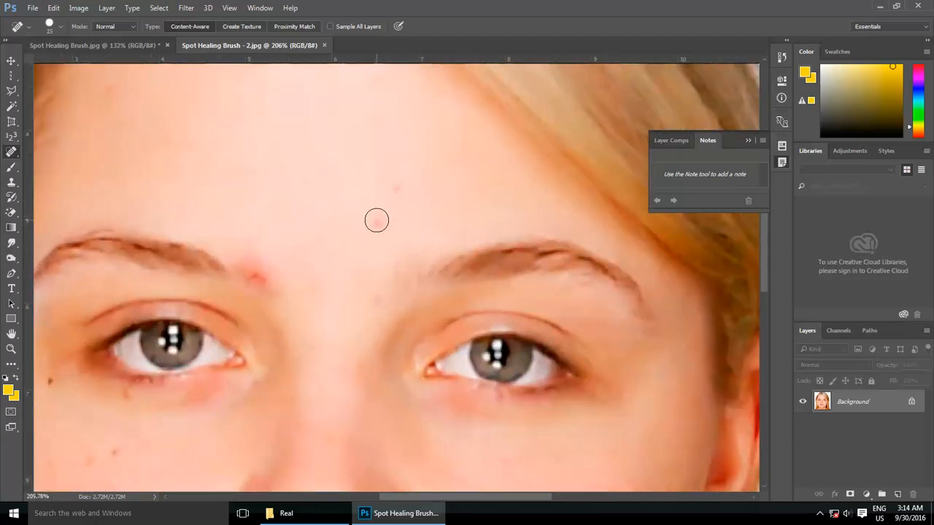
right_click(12, 152)
click(51, 153)
scroll(252, 199, down, 5)
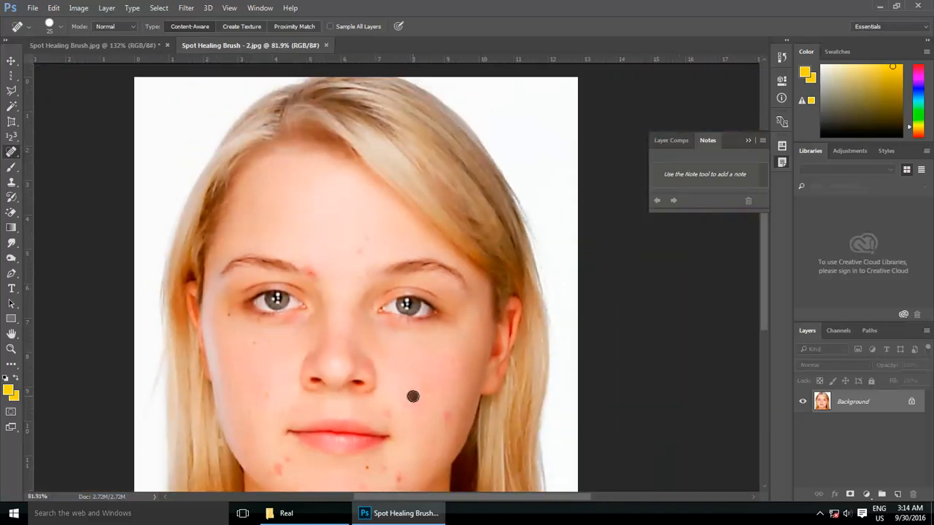
click(413, 396)
click(445, 417)
click(404, 404)
click(427, 393)
click(469, 412)
click(457, 410)
click(311, 272)
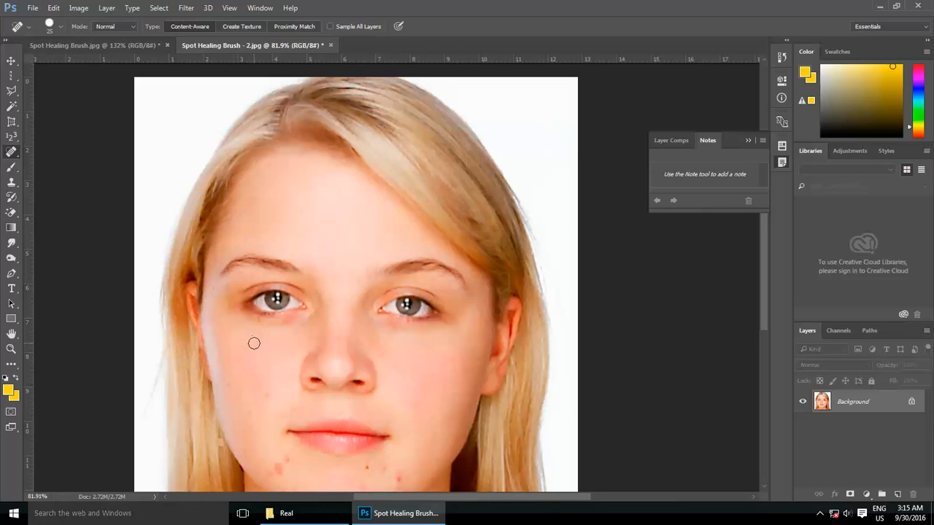
- Heal the remaining spots on the cheek at the image's left and on the chin with the Spot Healing Brush
click(219, 345)
click(229, 383)
click(267, 394)
mouse_move(355, 373)
mouse_down()
mouse_move(354, 329)
mouse_move(389, 341)
mouse_move(390, 357)
mouse_move(359, 354)
mouse_move(361, 365)
mouse_move(283, 349)
mouse_up()
click(369, 326)
mouse_move(273, 313)
mouse_down()
mouse_move(272, 332)
mouse_move(252, 319)
mouse_move(287, 359)
mouse_move(324, 379)
mouse_up()
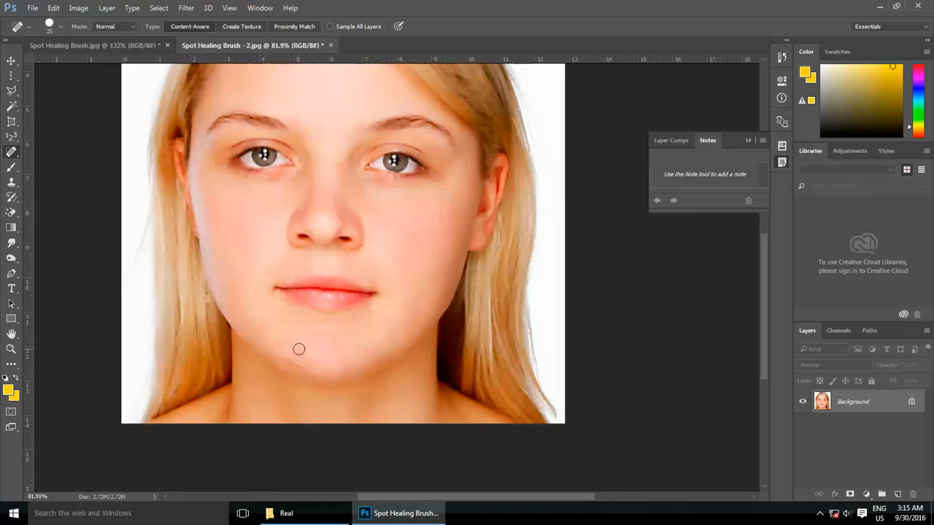
mouse_move(299, 349)
mouse_down()
mouse_move(335, 358)
mouse_move(327, 333)
mouse_move(315, 327)
mouse_up()
drag(395, 252, 400, 245)
scroll(421, 252, down, 3)
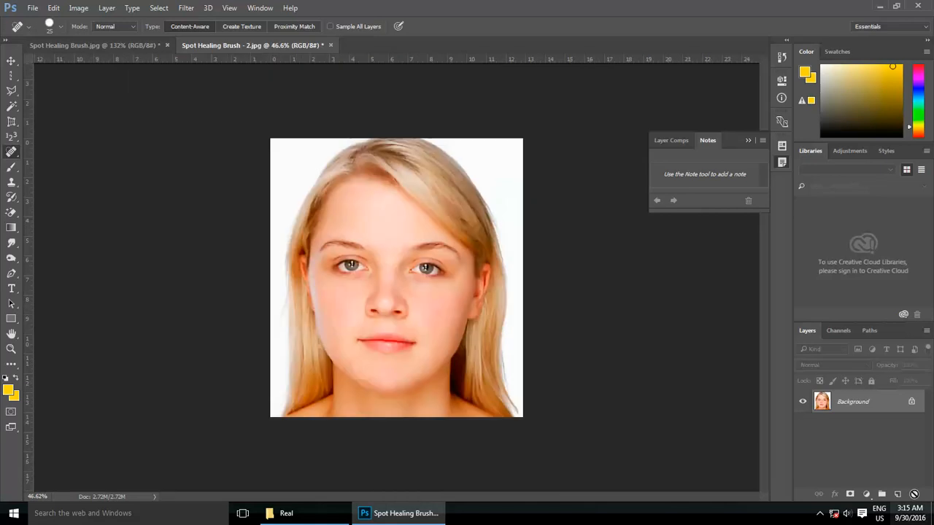
- Close both open portraits without saving and switch the workspace to Essentials
click(330, 45)
click(474, 190)
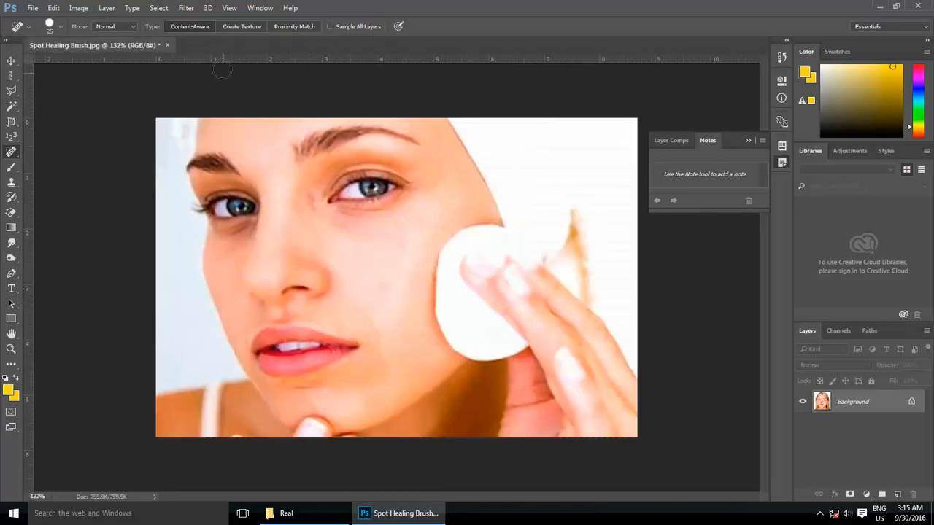
click(169, 45)
click(474, 191)
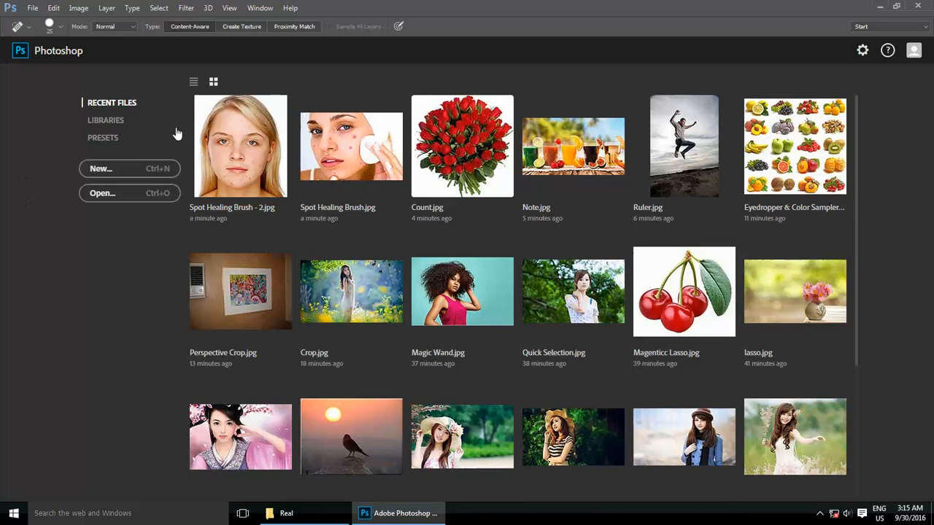
click(890, 26)
click(864, 34)
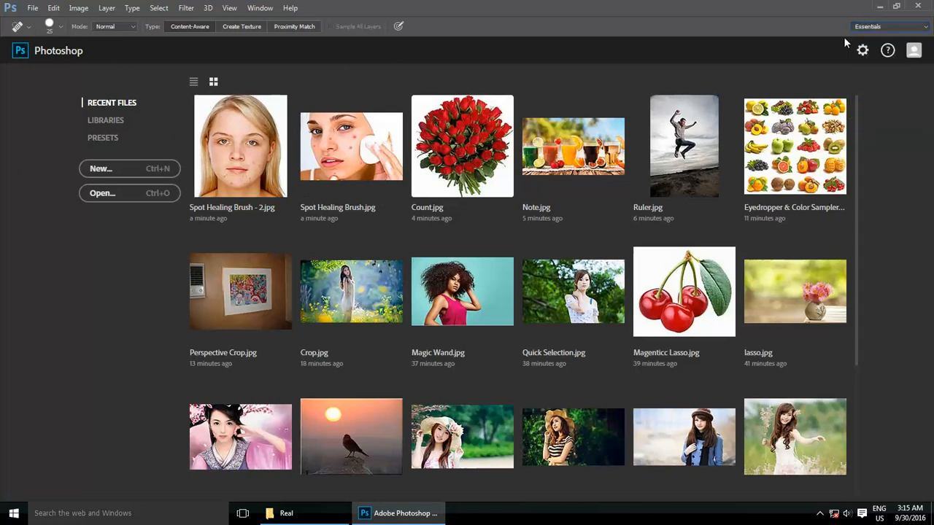
- Select the Healing Brush tool and open Healing Brush.jpg from the retouching images
right_click(11, 152)
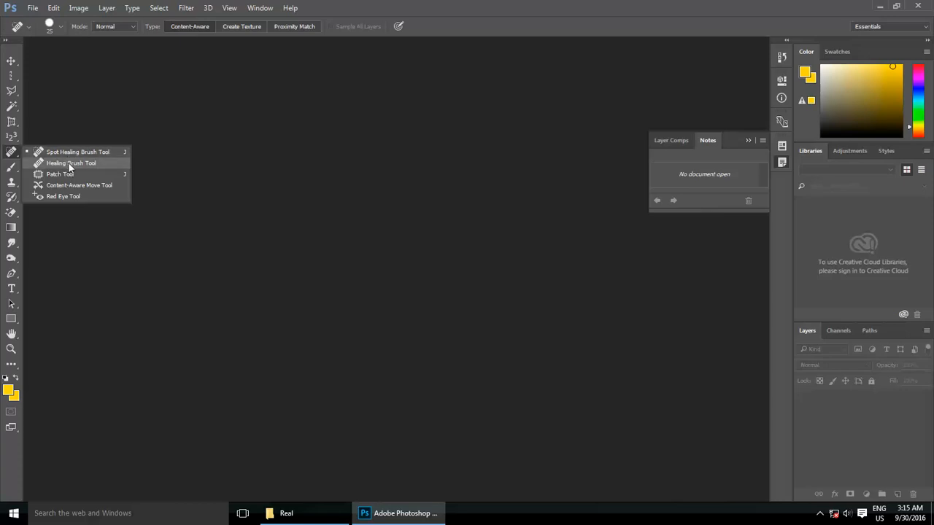
click(70, 163)
click(33, 7)
click(41, 32)
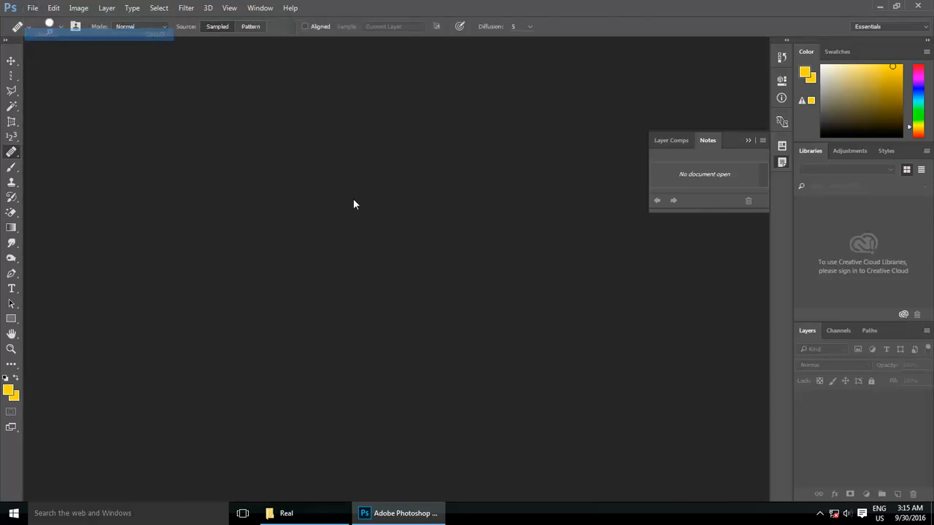
click(403, 321)
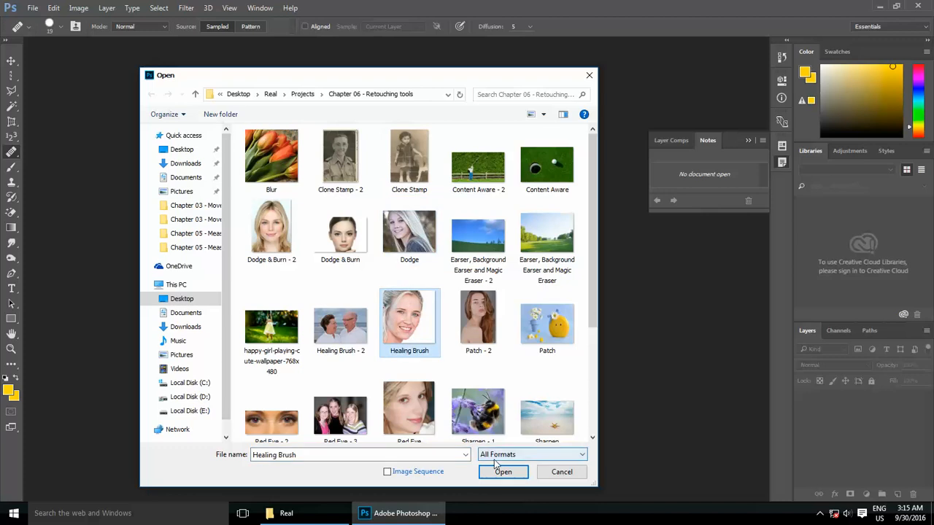
click(490, 468)
scroll(447, 190, up, 5)
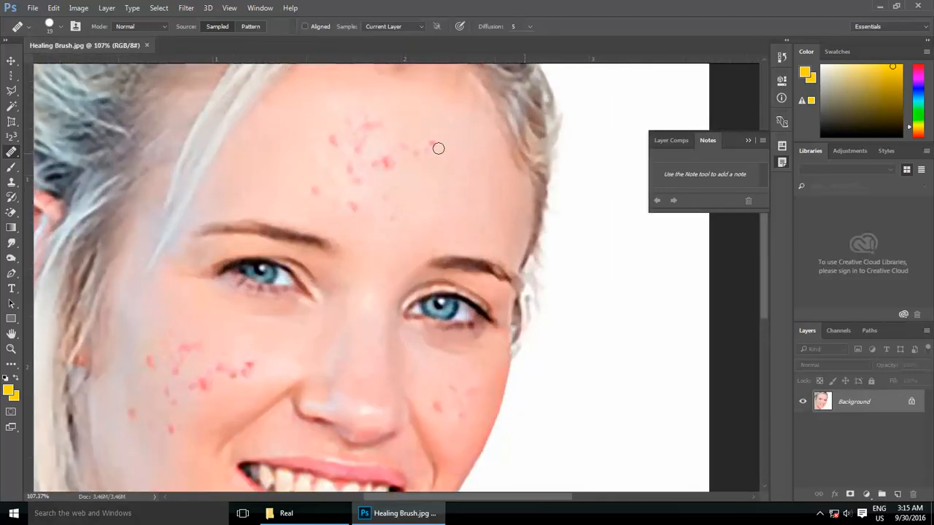
- Try to heal a forehead spot with the Healing Brush without defining a source point
click(427, 159)
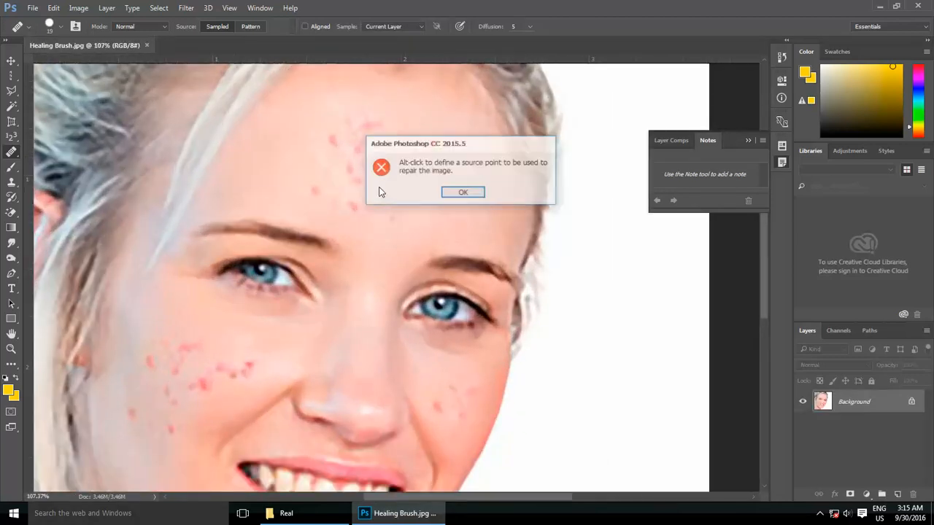
click(471, 195)
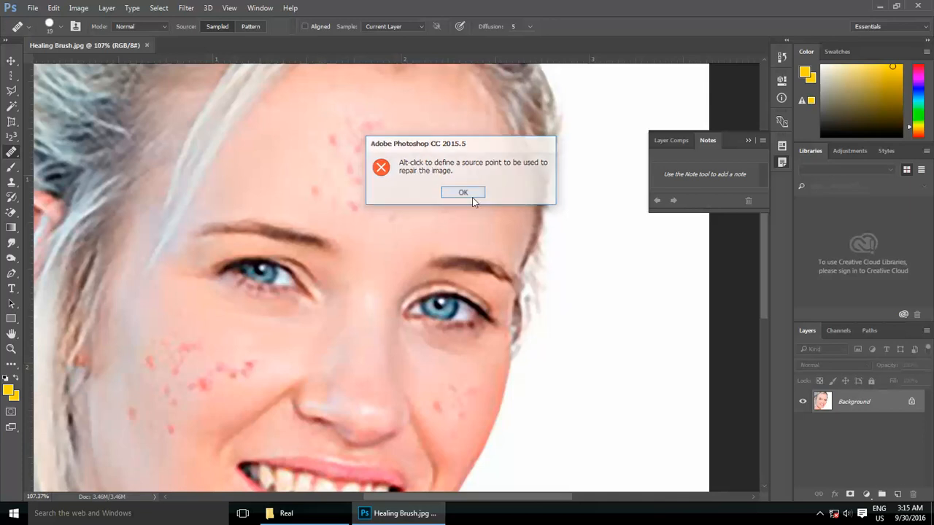
- Remove the red spots across the woman's forehead with the Spot Healing Brush
right_click(12, 153)
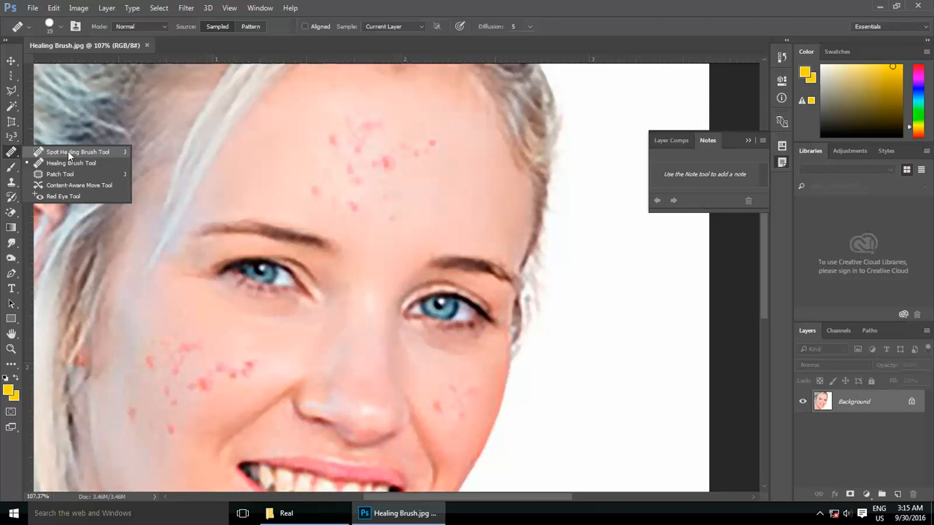
click(68, 151)
drag(353, 206, 337, 191)
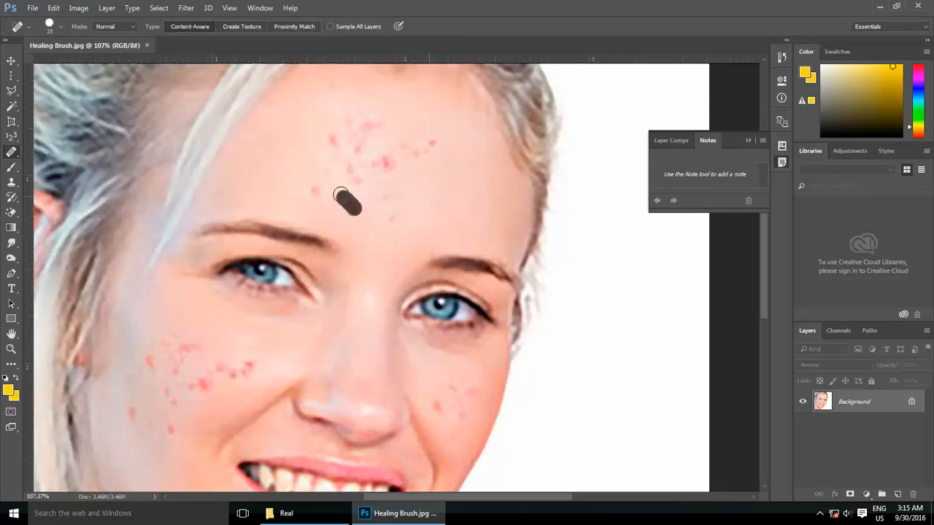
drag(382, 219, 379, 195)
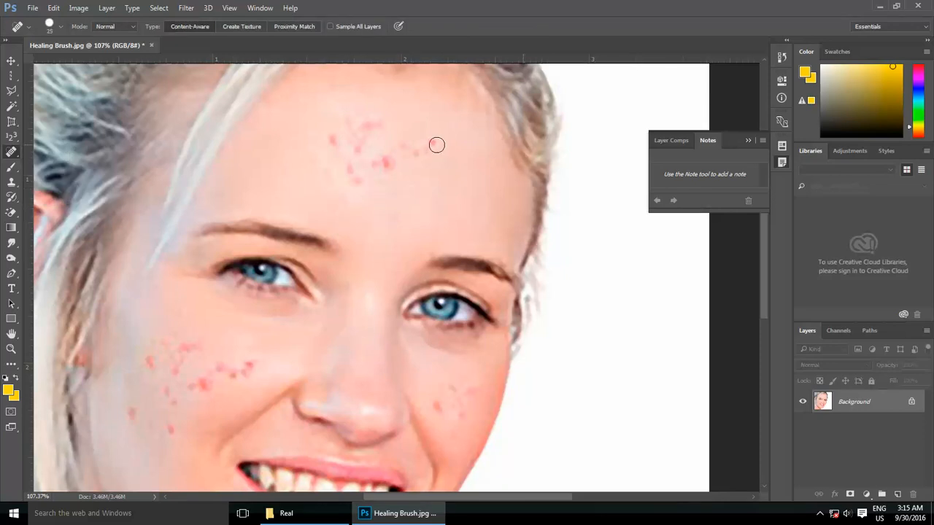
mouse_move(437, 145)
mouse_down()
mouse_move(402, 144)
mouse_move(394, 172)
mouse_move(362, 115)
mouse_move(331, 146)
mouse_move(328, 134)
mouse_move(364, 182)
mouse_up()
click(374, 129)
click(328, 137)
click(372, 165)
mouse_move(345, 115)
mouse_down()
mouse_move(392, 144)
mouse_move(428, 149)
mouse_up()
mouse_move(348, 147)
mouse_down()
mouse_move(356, 162)
mouse_move(335, 182)
mouse_up()
click(395, 219)
scroll(371, 146, down, 3)
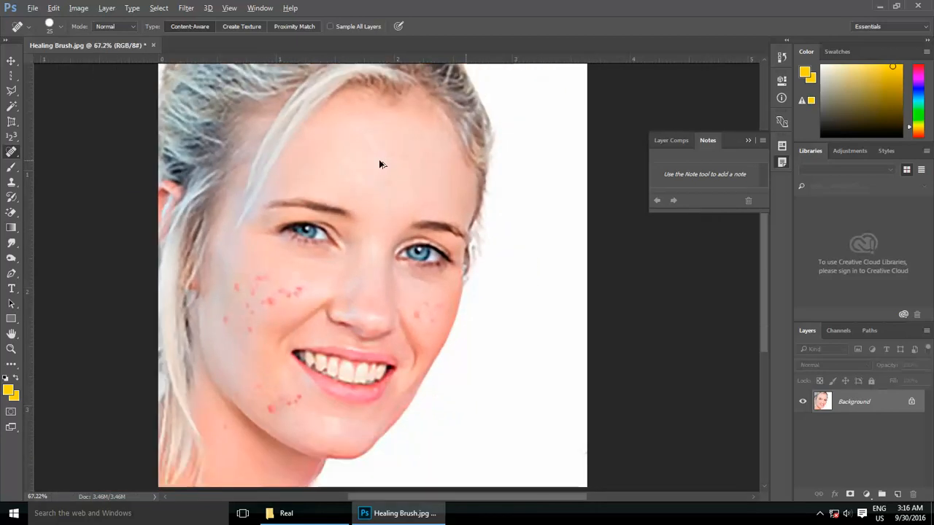
- Undo the healing strokes made on the forehead
key(ctrl+z)
key(ctrl+alt+z)
key(ctrl+alt+z)
key(ctrl+alt+z)
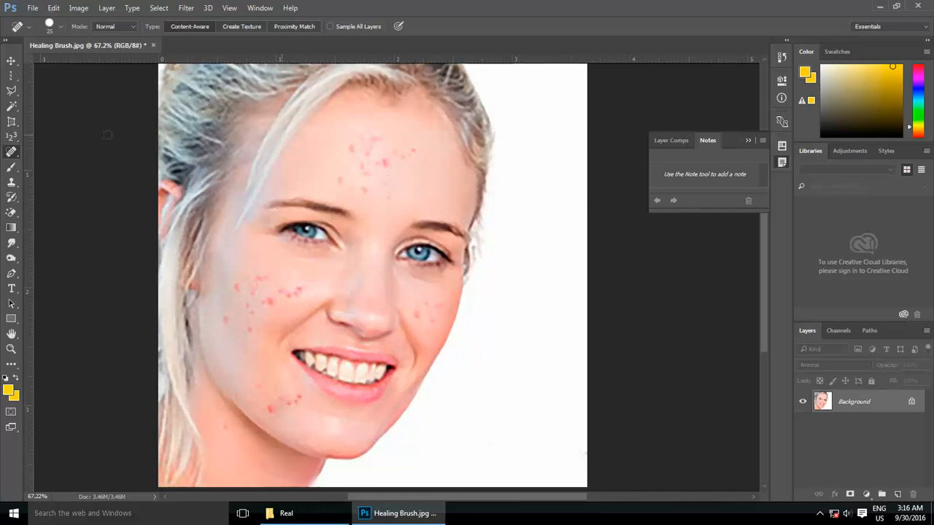
- Heal all the red spots on the woman's forehead with the Healing Brush, sampling clear forehead skin as the source
right_click(10, 154)
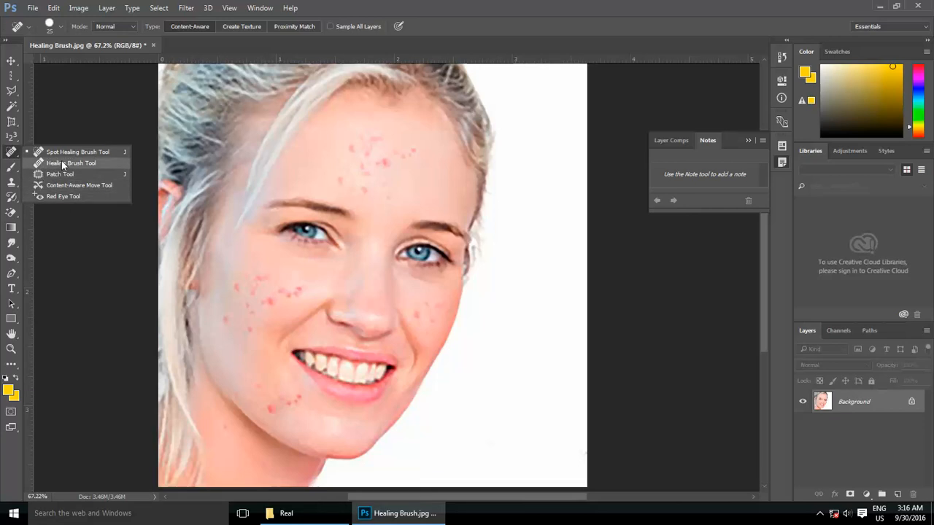
click(61, 160)
scroll(346, 146, up, 2)
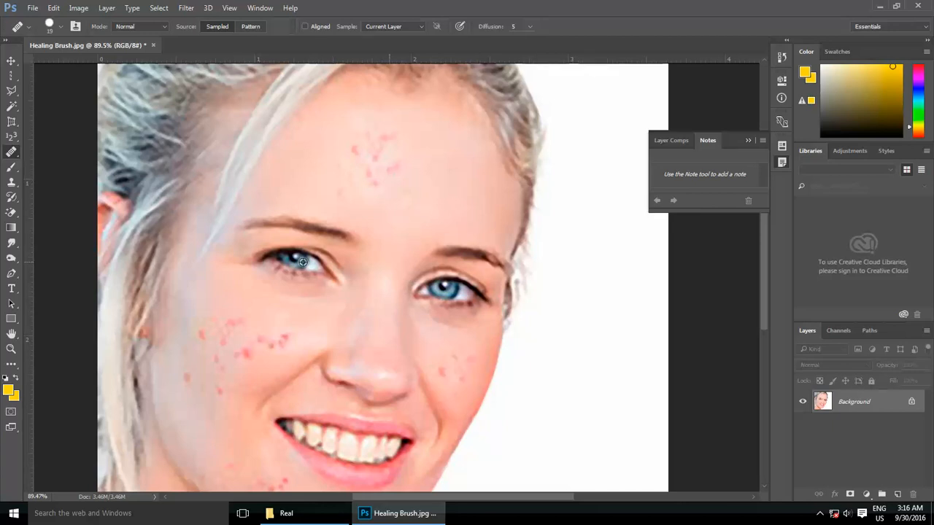
mouse_move(369, 172)
mouse_down()
mouse_move(361, 158)
mouse_move(381, 172)
mouse_move(372, 174)
mouse_up()
mouse_move(395, 138)
mouse_down()
mouse_move(373, 144)
mouse_move(390, 154)
mouse_move(385, 170)
mouse_move(396, 163)
mouse_move(367, 178)
mouse_up()
alt+click(438, 173)
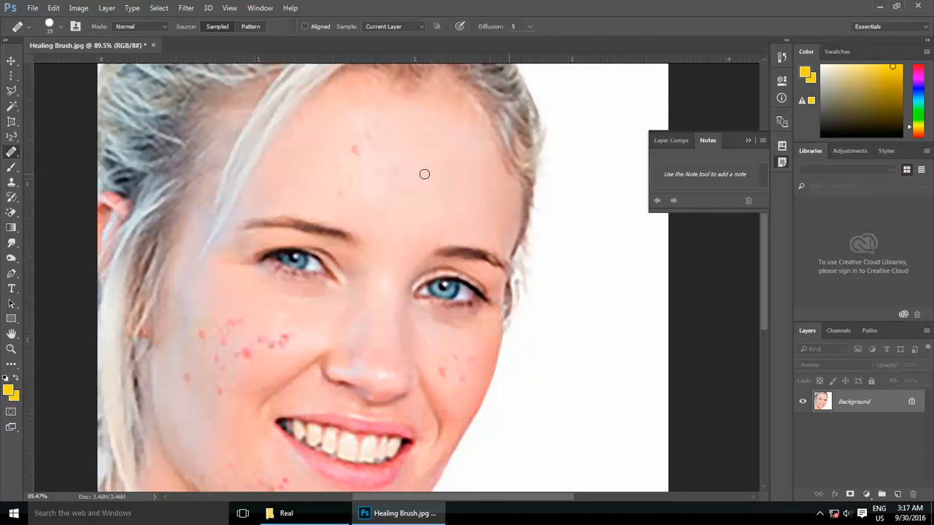
click(398, 168)
mouse_move(355, 151)
mouse_down()
mouse_move(372, 127)
mouse_move(375, 143)
mouse_move(345, 182)
mouse_move(338, 168)
mouse_move(339, 192)
mouse_up()
mouse_move(392, 204)
mouse_down()
mouse_move(425, 177)
mouse_move(358, 209)
mouse_up()
- Heal the red spots on the woman's right cheek with the Healing Brush, using clean skin on the same cheek as the source
mouse_move(248, 361)
mouse_down()
mouse_move(219, 369)
mouse_move(292, 357)
mouse_up()
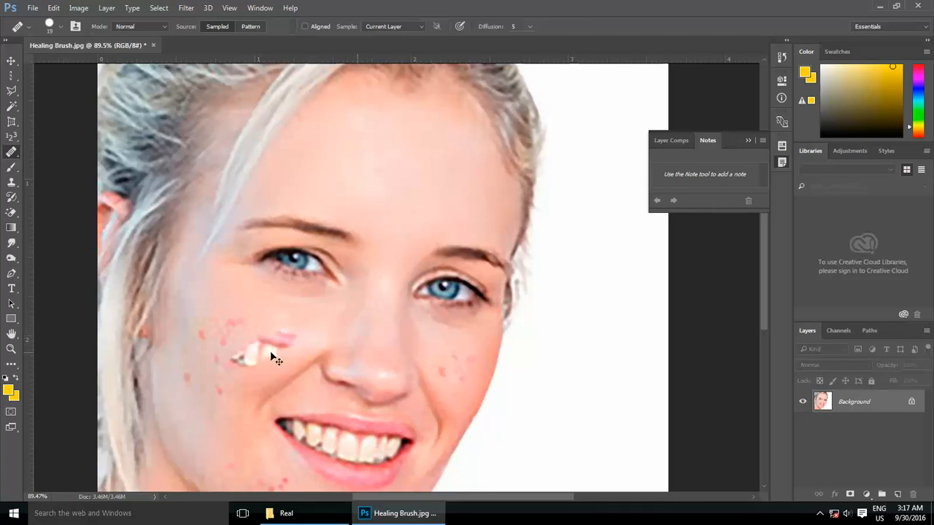
key(ctrl+z)
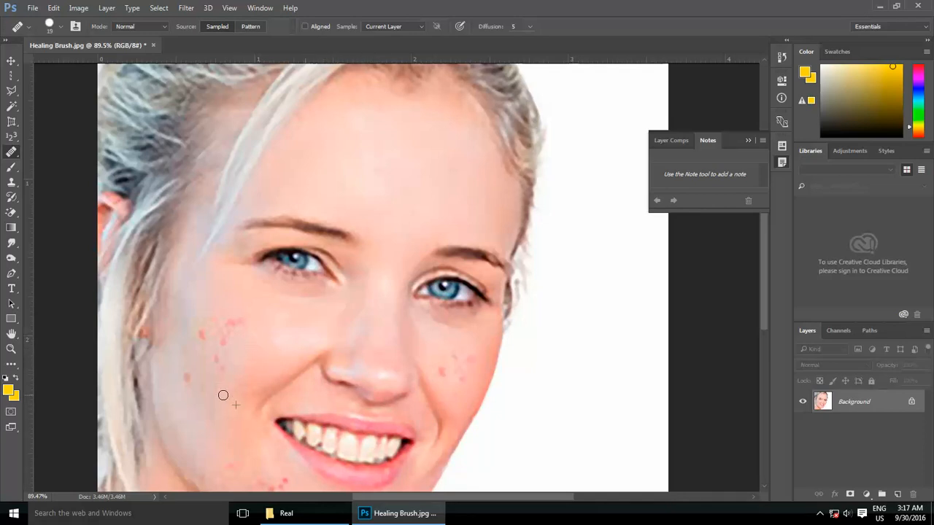
alt+click(191, 405)
mouse_move(198, 339)
mouse_down()
mouse_move(204, 345)
mouse_move(246, 320)
mouse_up()
alt+click(267, 324)
right_click(11, 152)
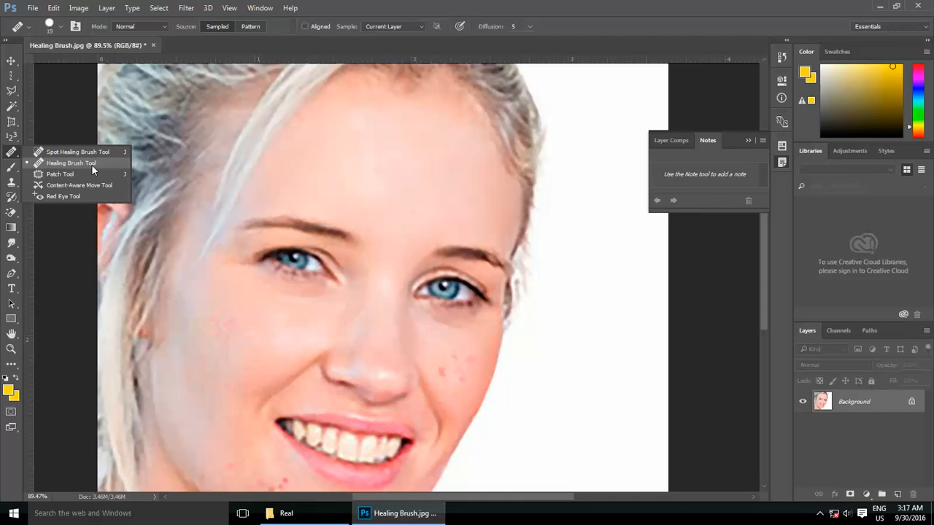
click(615, 390)
scroll(410, 353, down, 6)
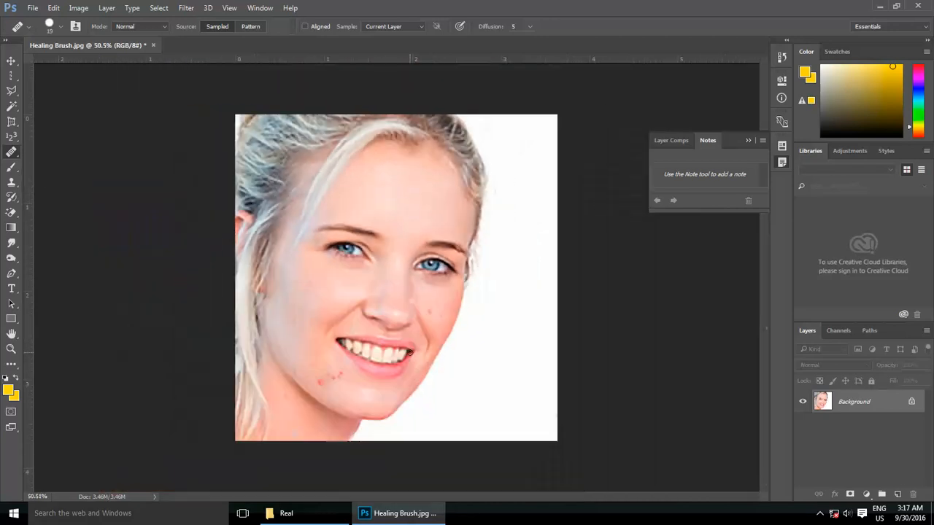